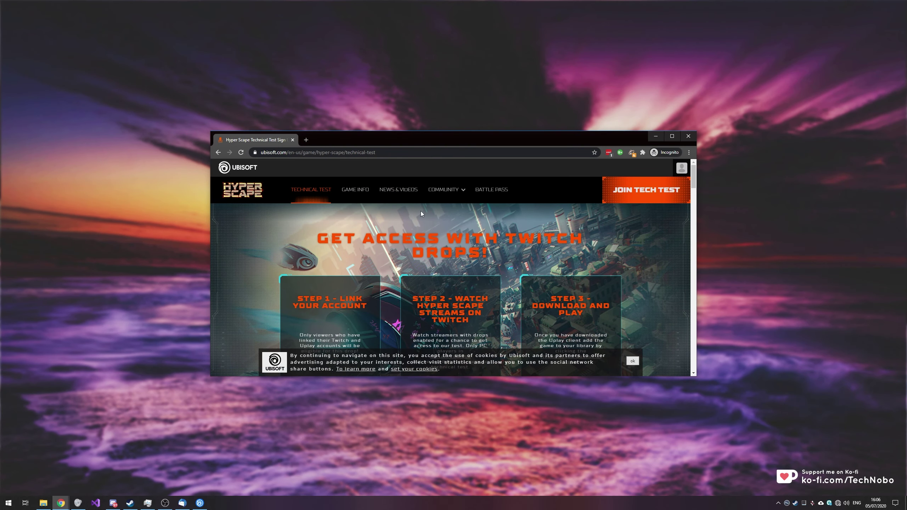
Enlarge the Chrome window and accept the cookie notice on the Hyper Scape page
mouse_move(425, 133)
mouse_down()
mouse_move(425, 77)
mouse_move(422, 114)
mouse_up()
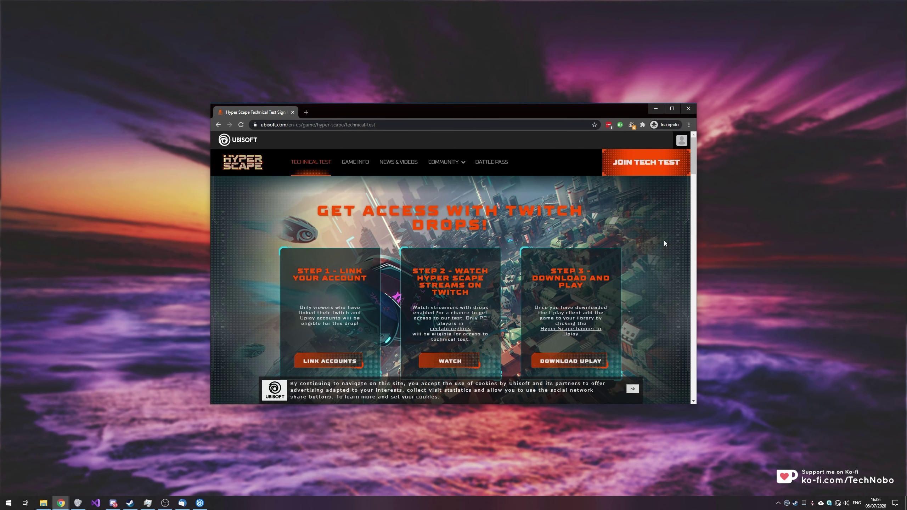
click(633, 389)
mouse_move(636, 406)
mouse_down()
mouse_move(639, 450)
mouse_move(651, 426)
mouse_up()
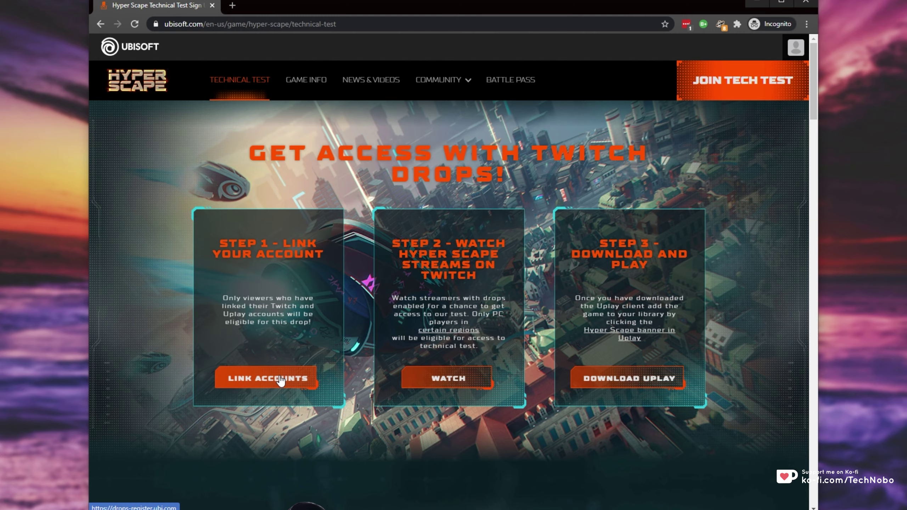
Start account linking and sign in to Ubisoft Drops with Twitch, then continue
click(338, 338)
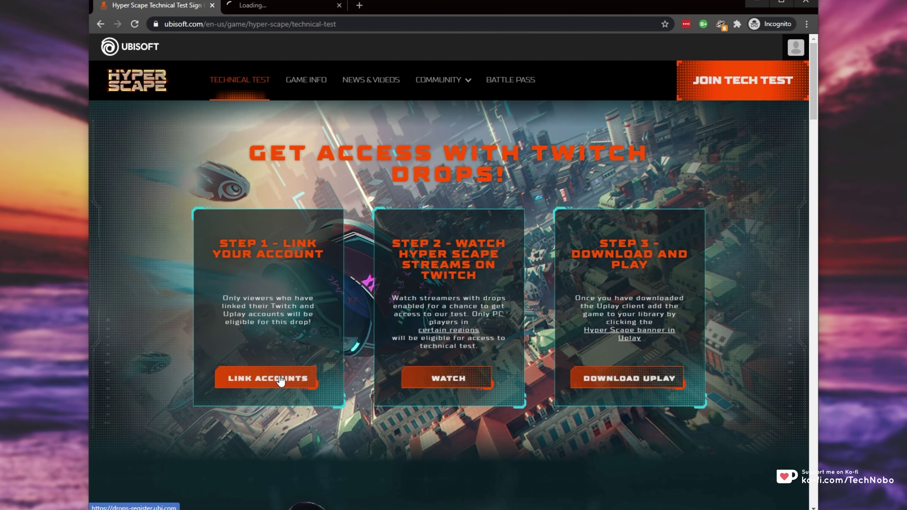
click(280, 11)
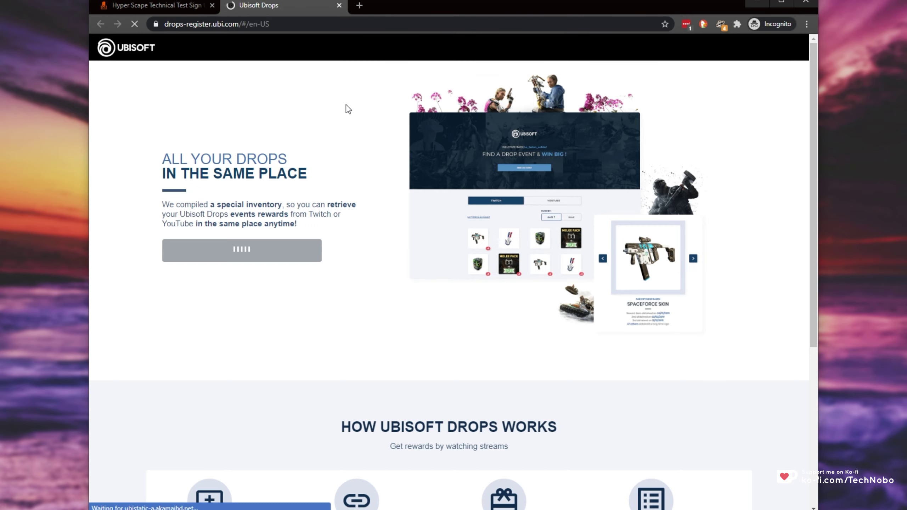
click(308, 250)
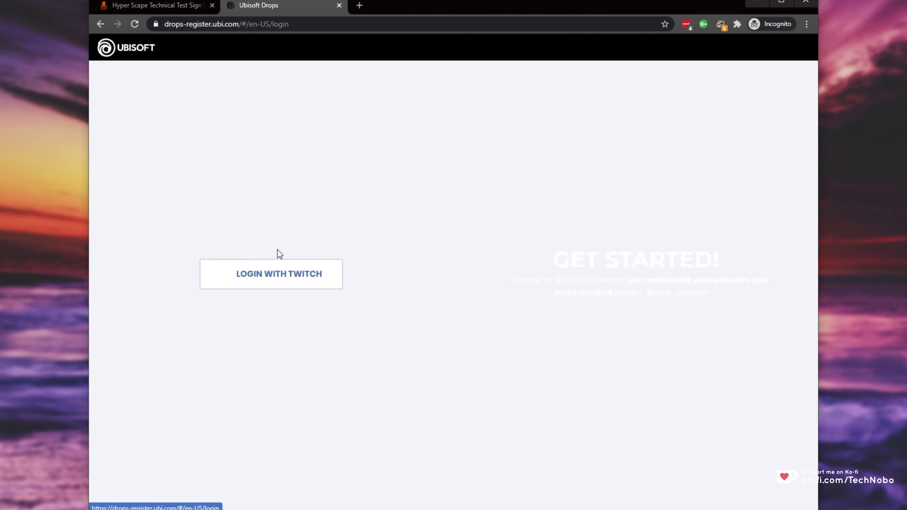
click(270, 285)
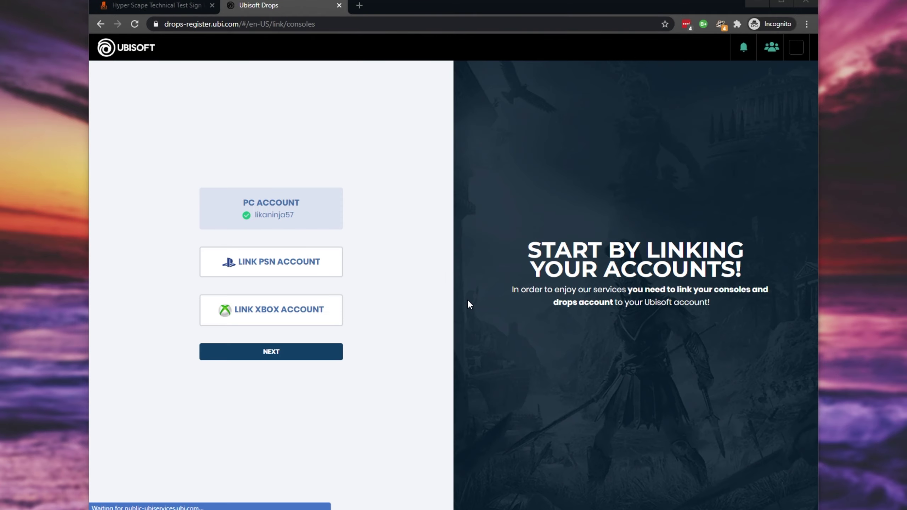
click(292, 357)
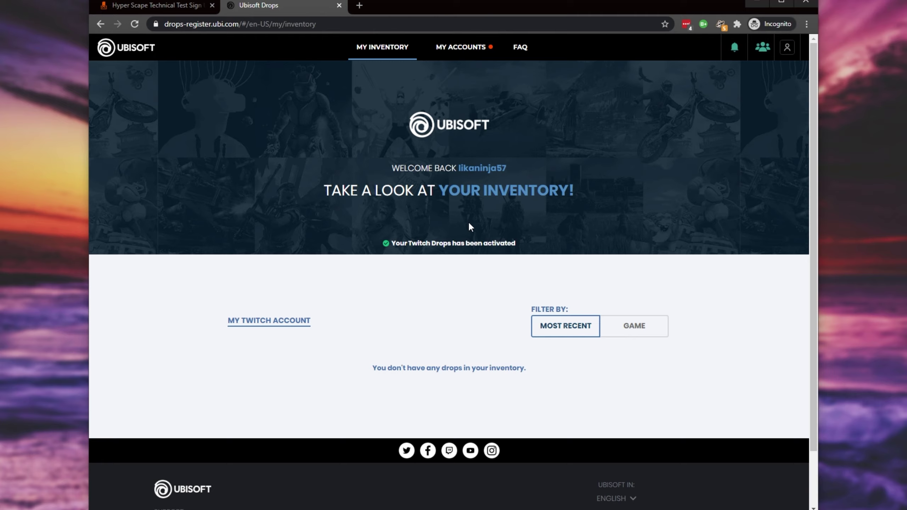
Check My Accounts to confirm the PC and Twitch drops accounts are linked
click(459, 47)
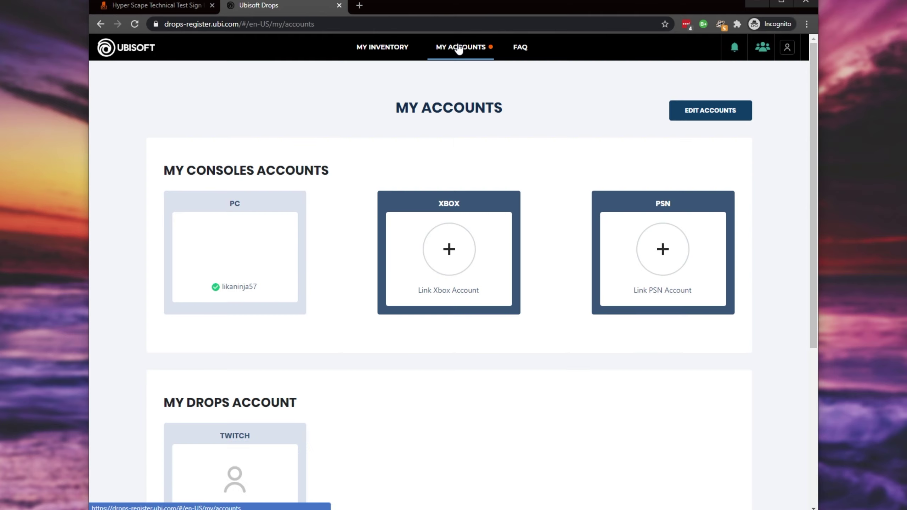
scroll(454, 56, down, 4)
scroll(527, 114, up, 4)
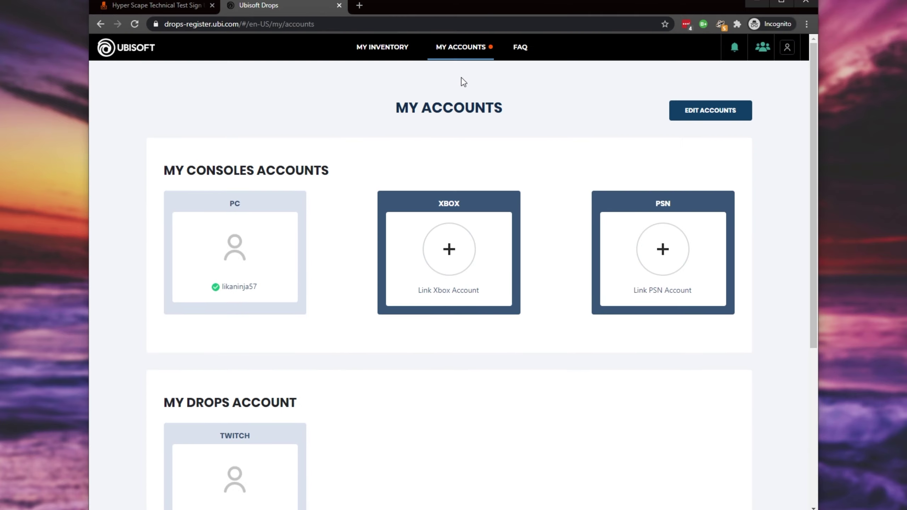
scroll(462, 82, down, 5)
drag(175, 190, 332, 200)
drag(260, 227, 235, 226)
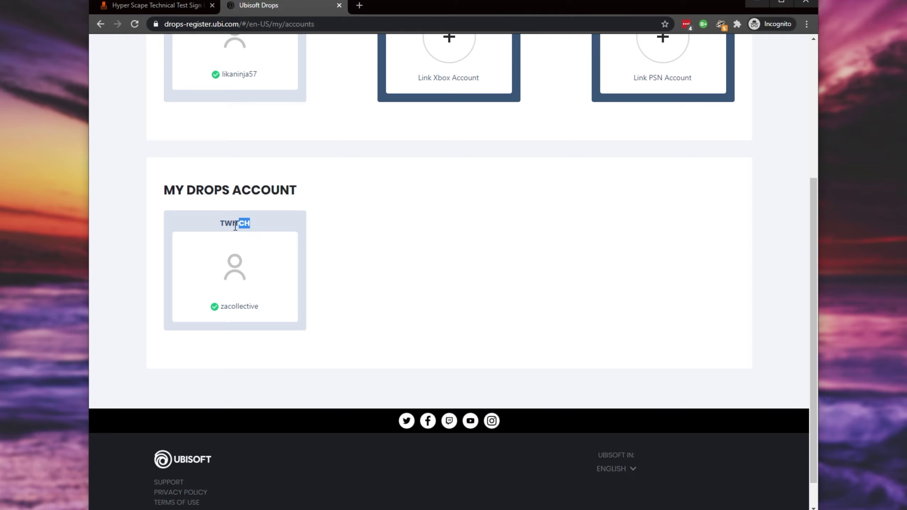
double_click(233, 306)
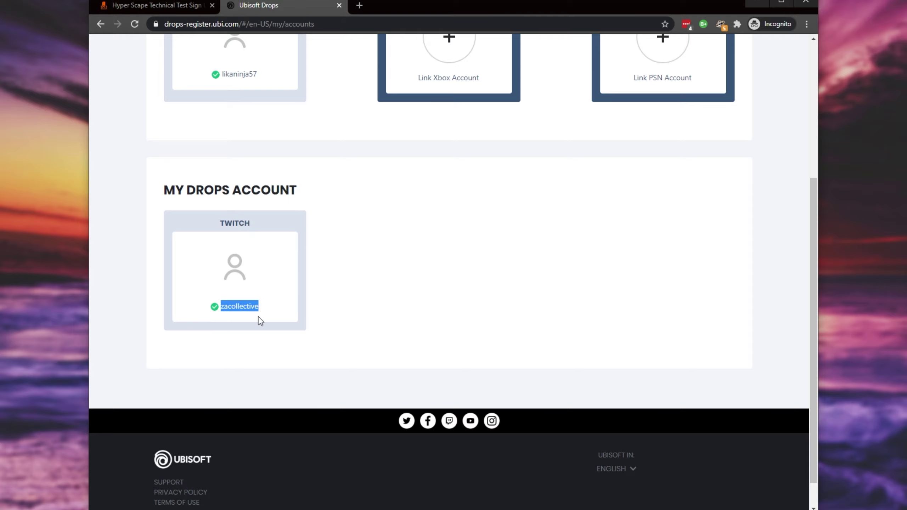
scroll(251, 315, up, 1)
scroll(251, 322, up, 5)
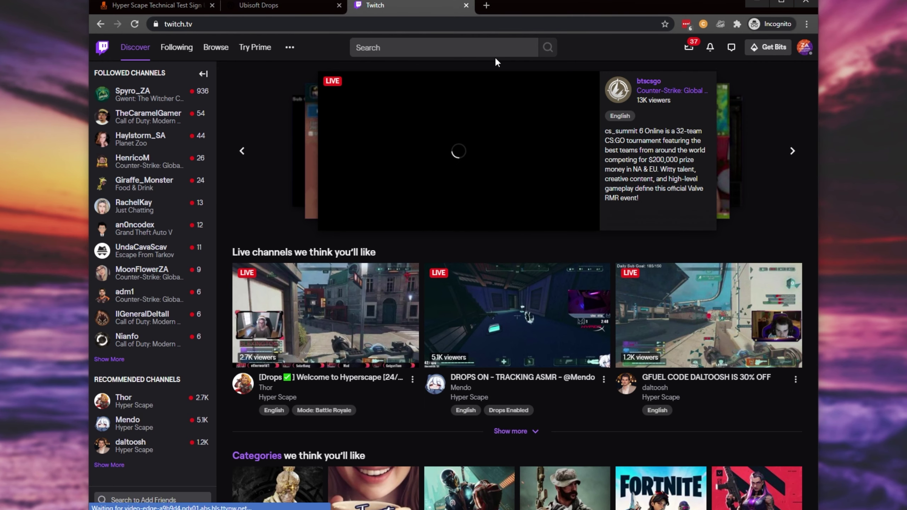
Open Twitch's Hyper Scape category and start watching a Drops Enabled live channel
scroll(653, 308, down, 5)
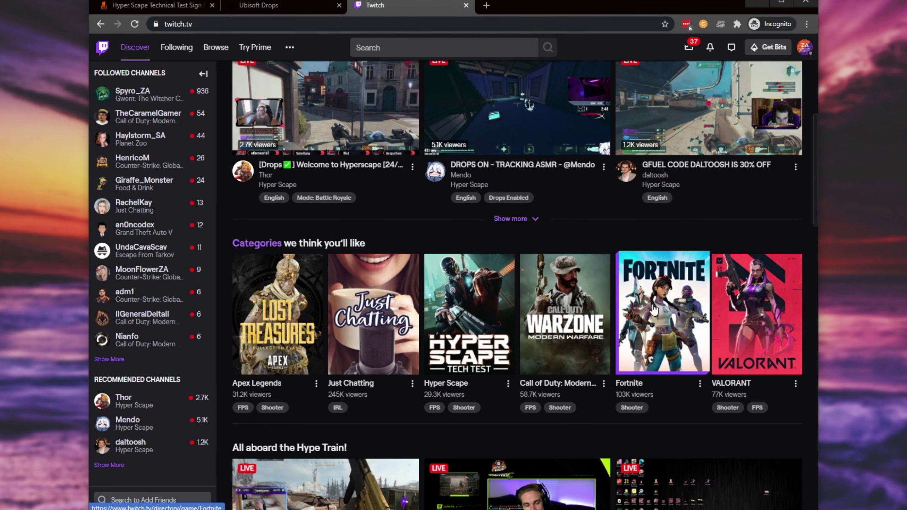
click(474, 352)
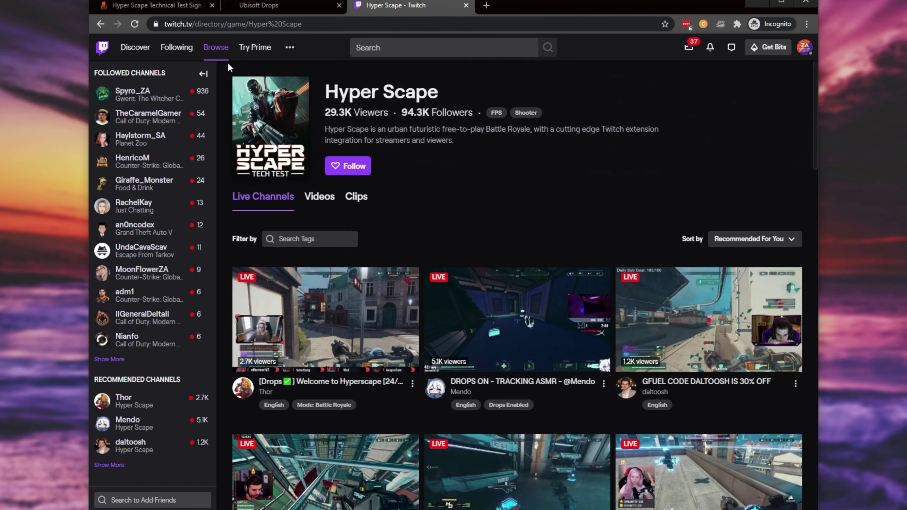
click(203, 73)
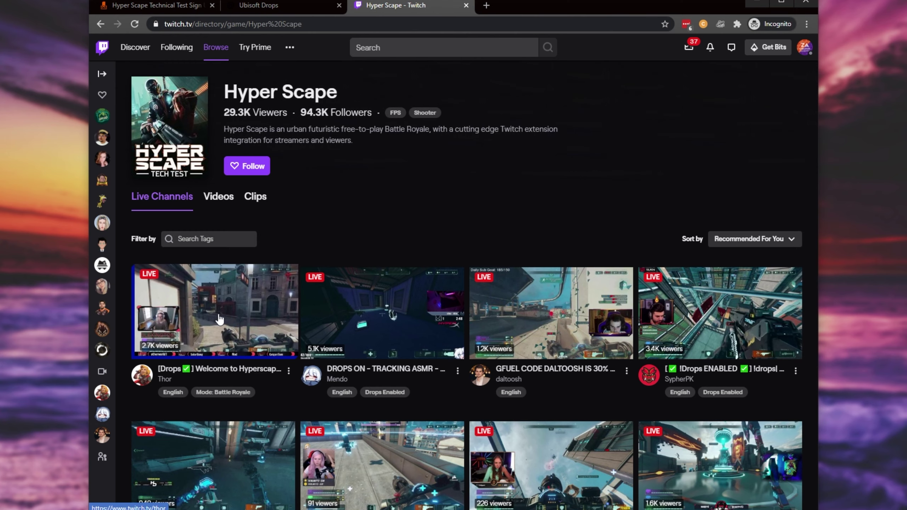
click(179, 371)
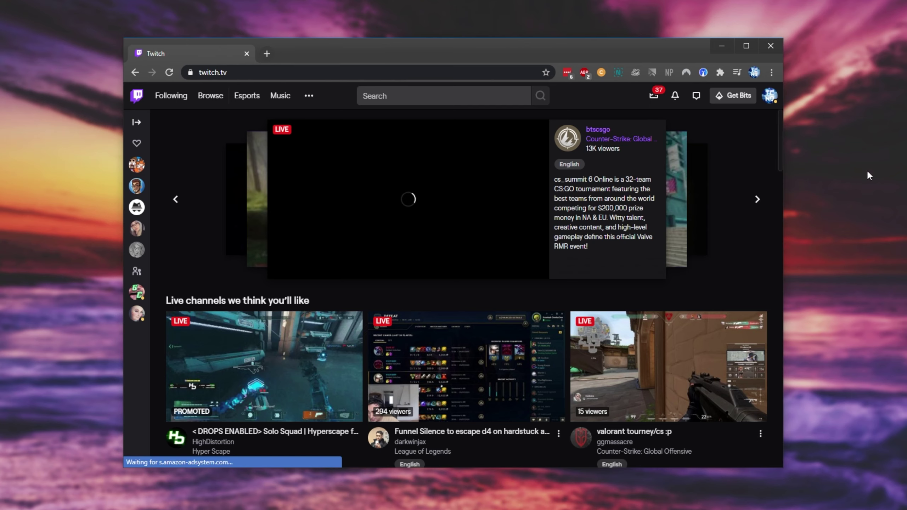
Go to the Twitch Inventory through the Hyper Scape Technical Test Access drop notification
click(676, 96)
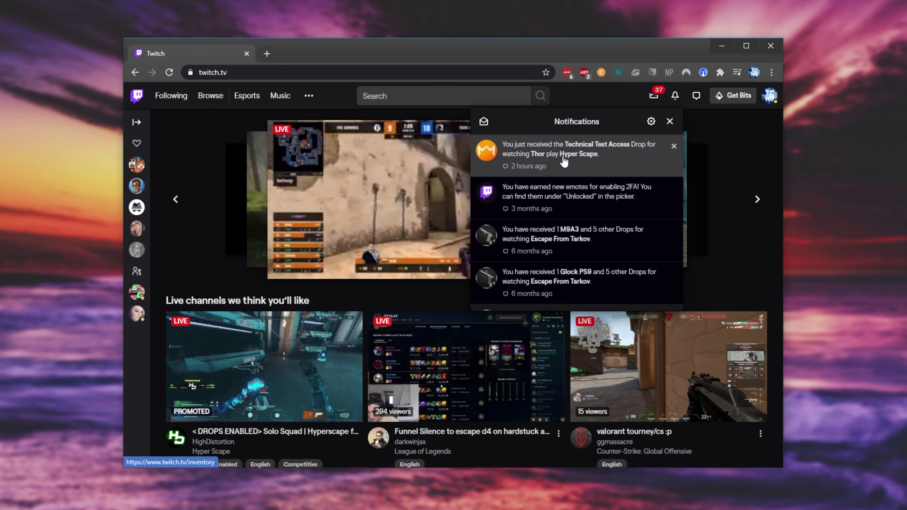
click(604, 163)
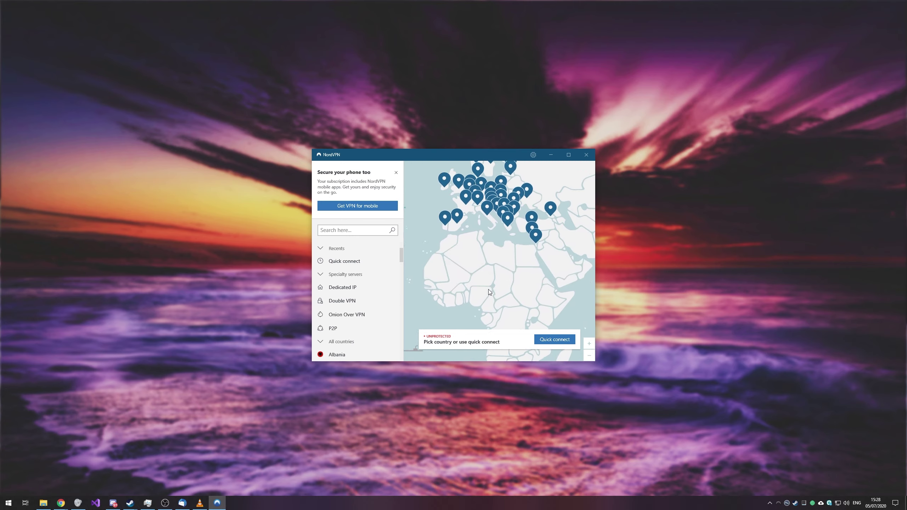
Connect NordVPN to a United Kingdom server and rearrange the NordVPN and drops windows
click(474, 238)
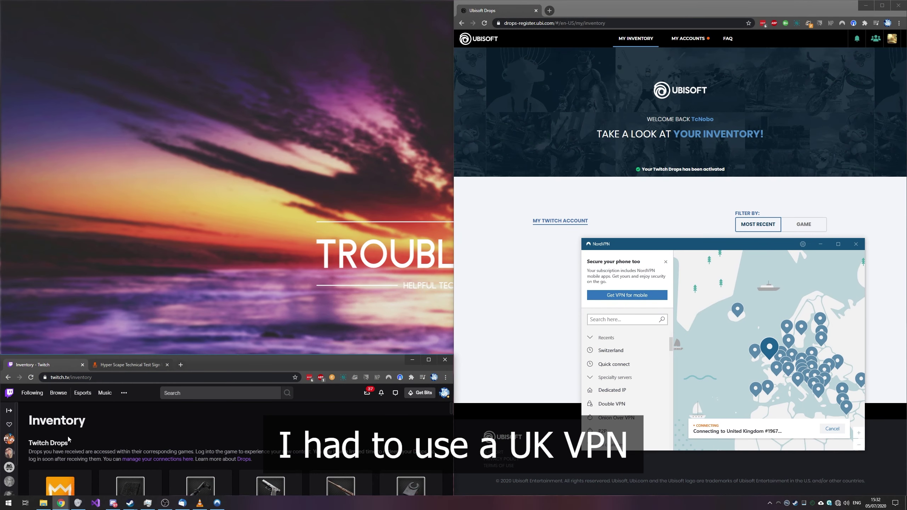
drag(682, 245, 432, 143)
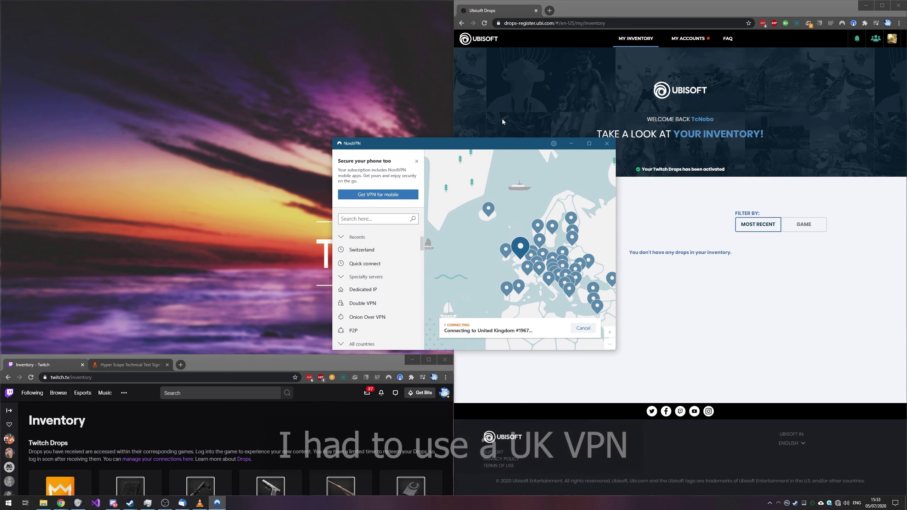
drag(693, 11, 906, 143)
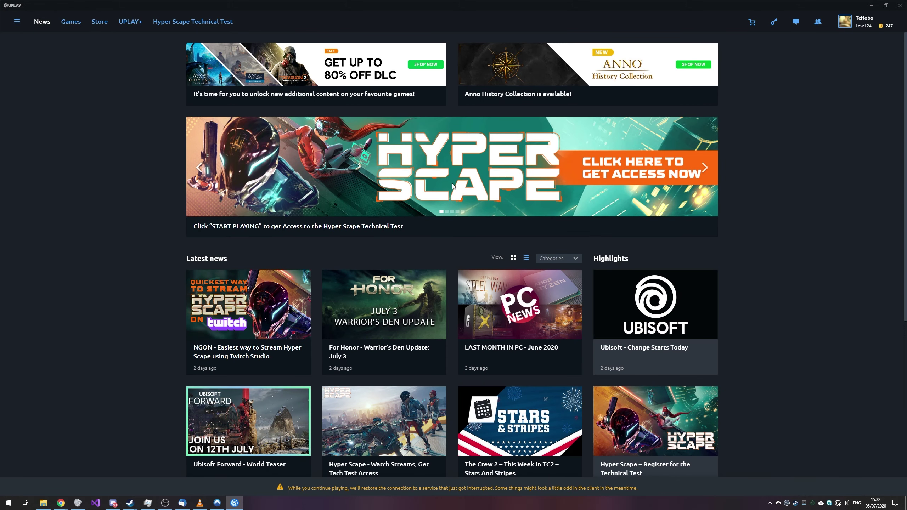
Open the Hyper Scape banner on Uplay's News tab and press Start Playing to activate it
click(452, 186)
click(453, 276)
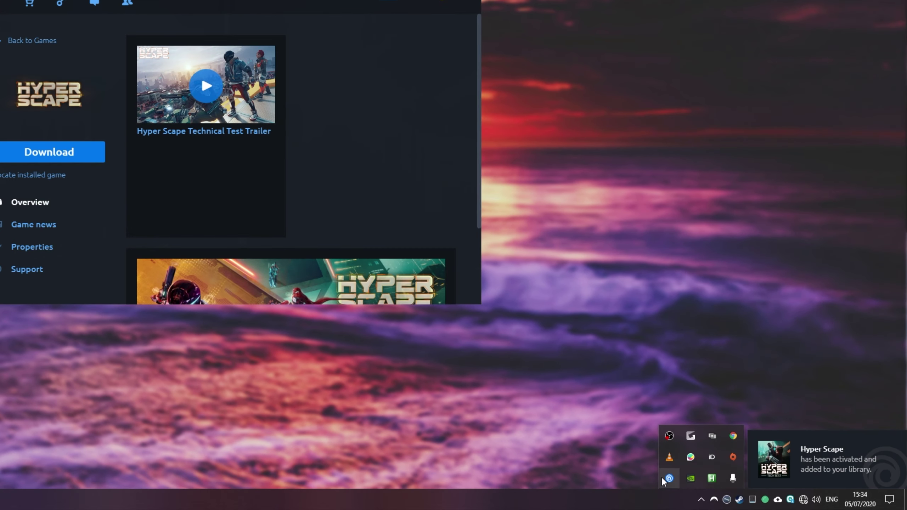
Quit Uplay from the system tray and disconnect NordVPN
right_click(669, 478)
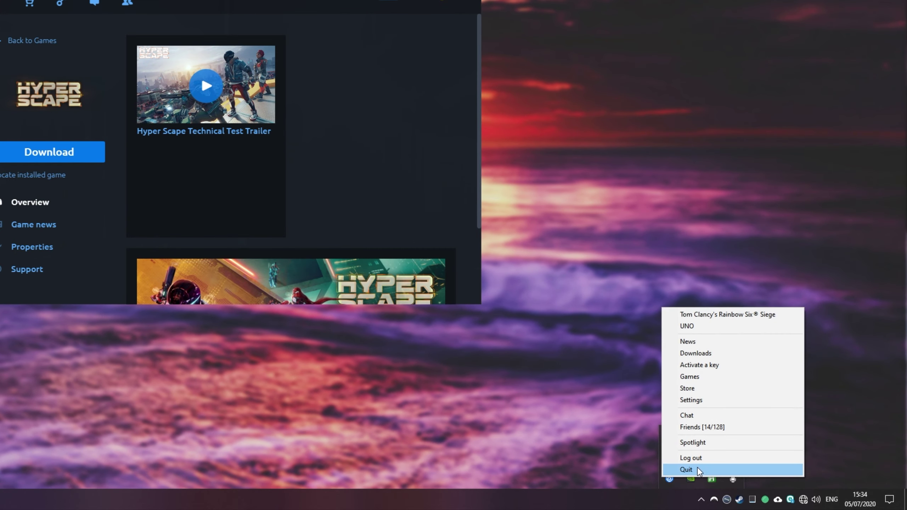
click(698, 471)
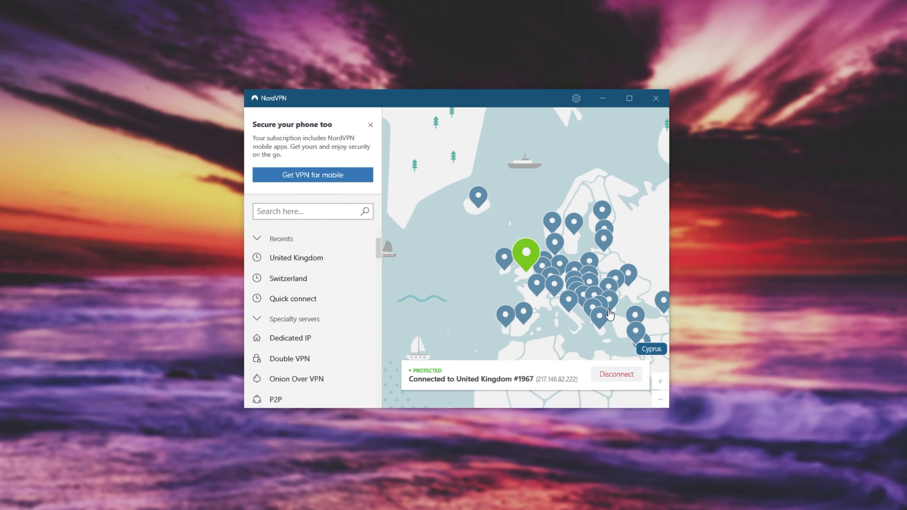
click(618, 375)
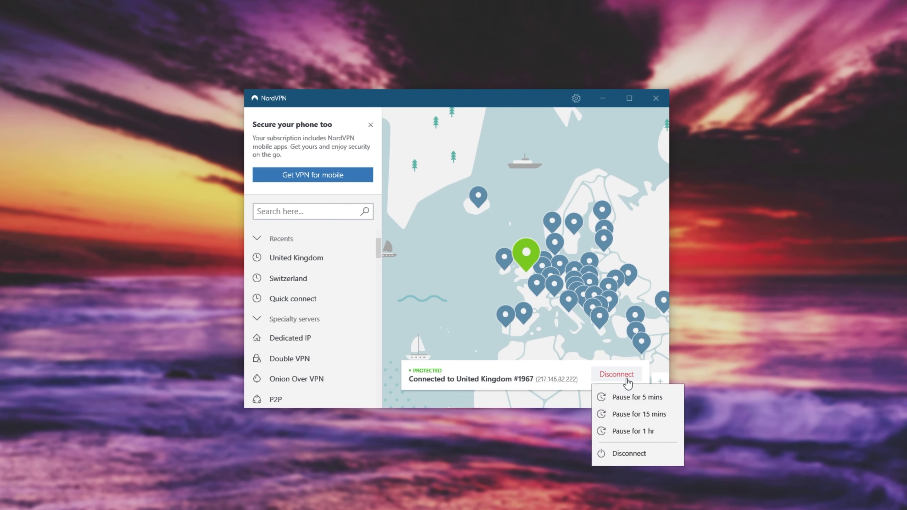
click(612, 451)
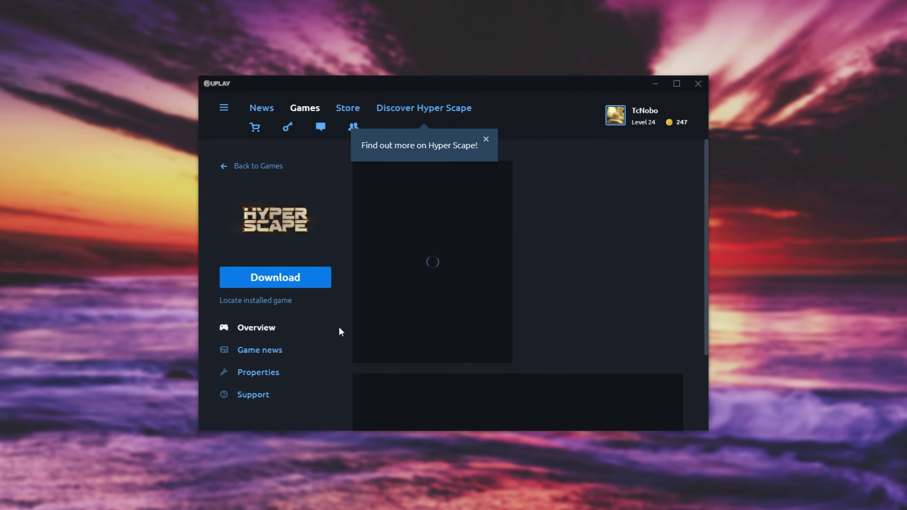
Download Hyper Scape with a desktop shortcut and accept the licence to install
click(275, 278)
click(414, 266)
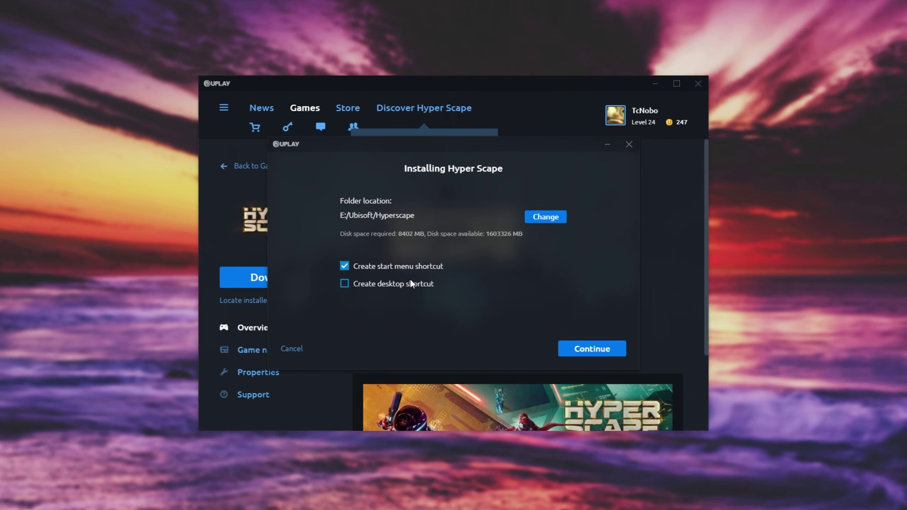
click(411, 284)
click(574, 352)
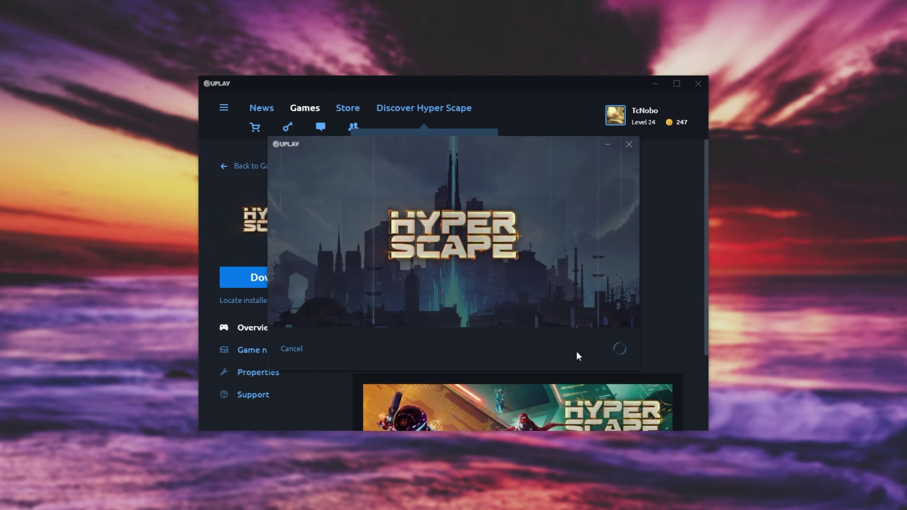
click(574, 349)
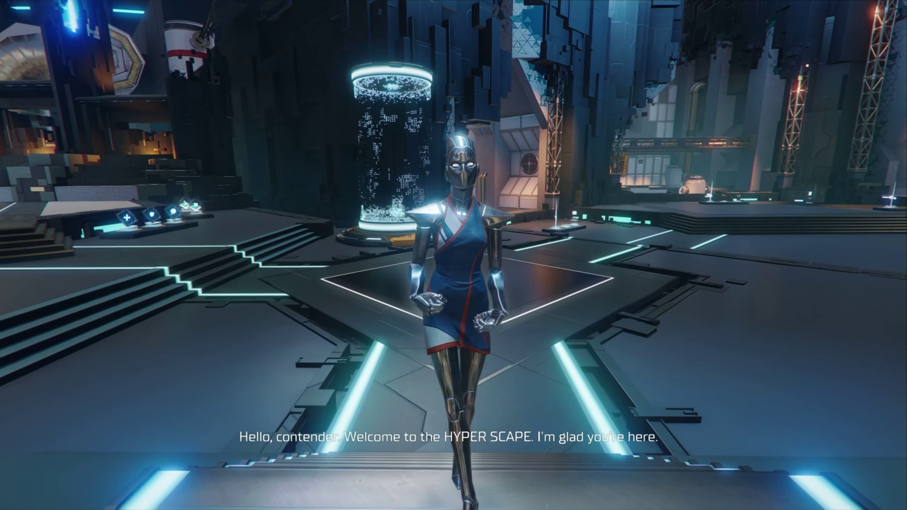
Swap in and use the Reveal, Heal and Armor hacks at the tutorial pedestals
key(q)
key(w)
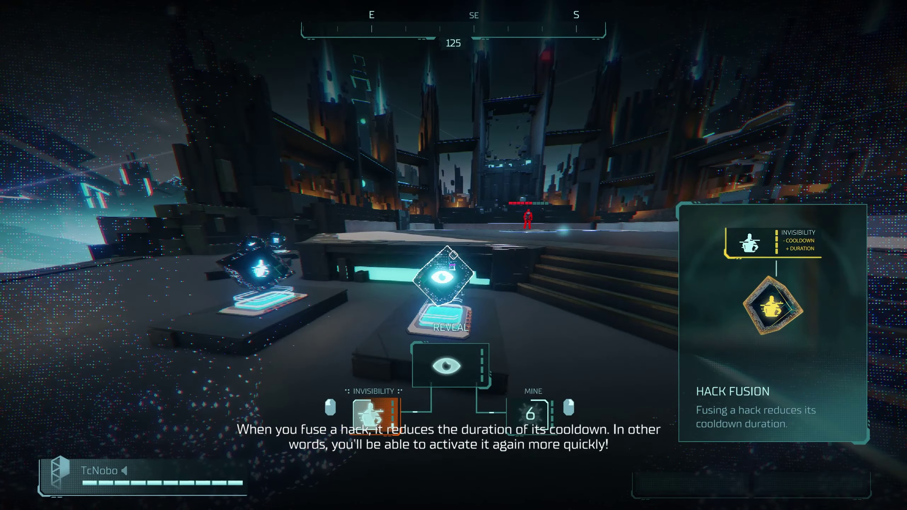
key(f)
key(q)
key(w)
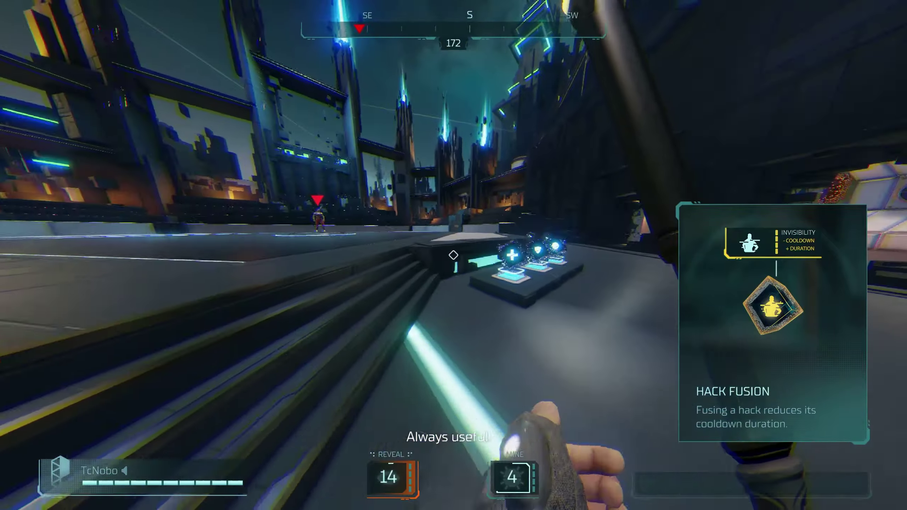
key(f)
key(q)
key(s)
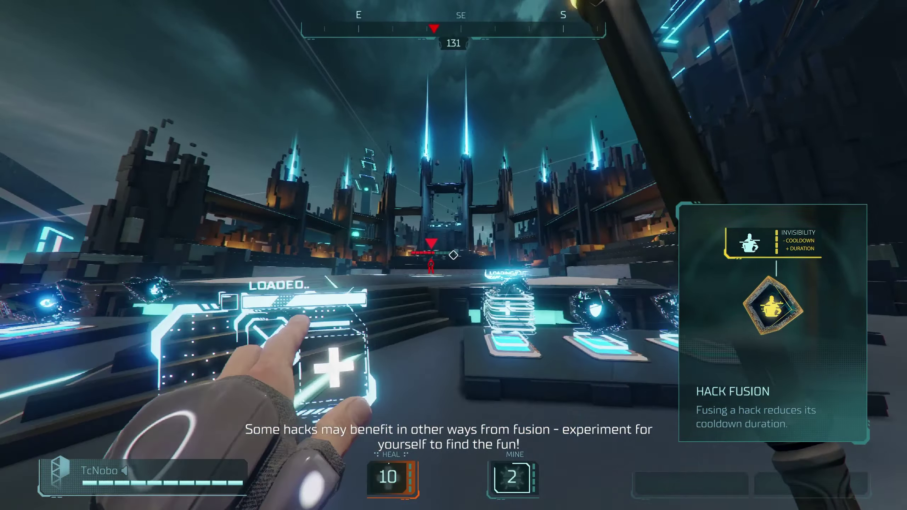
key(f)
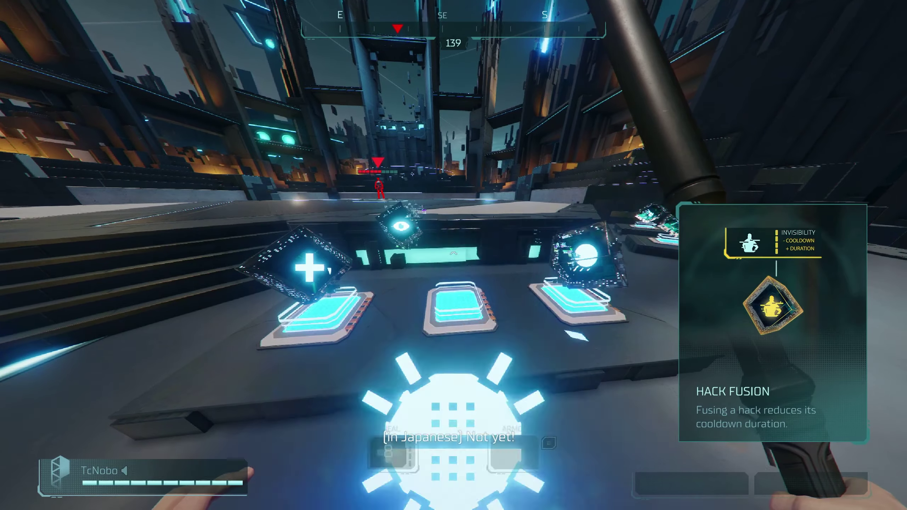
key(e)
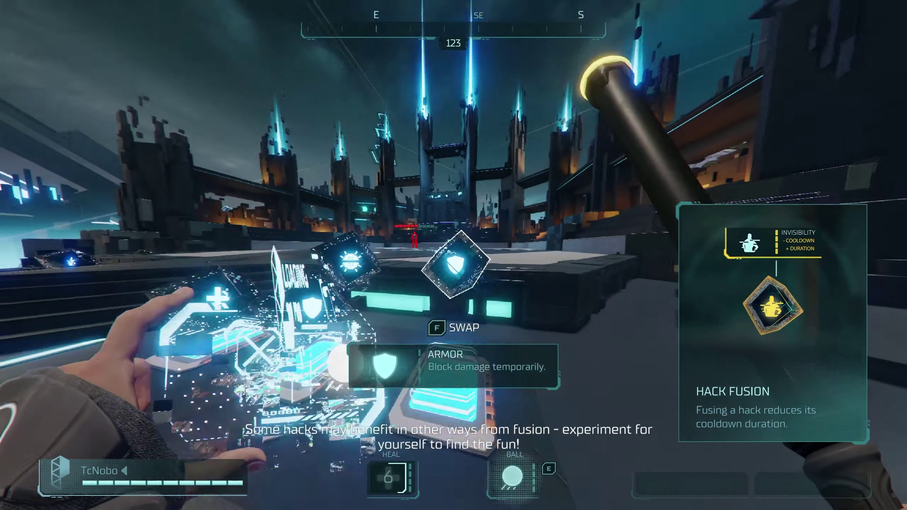